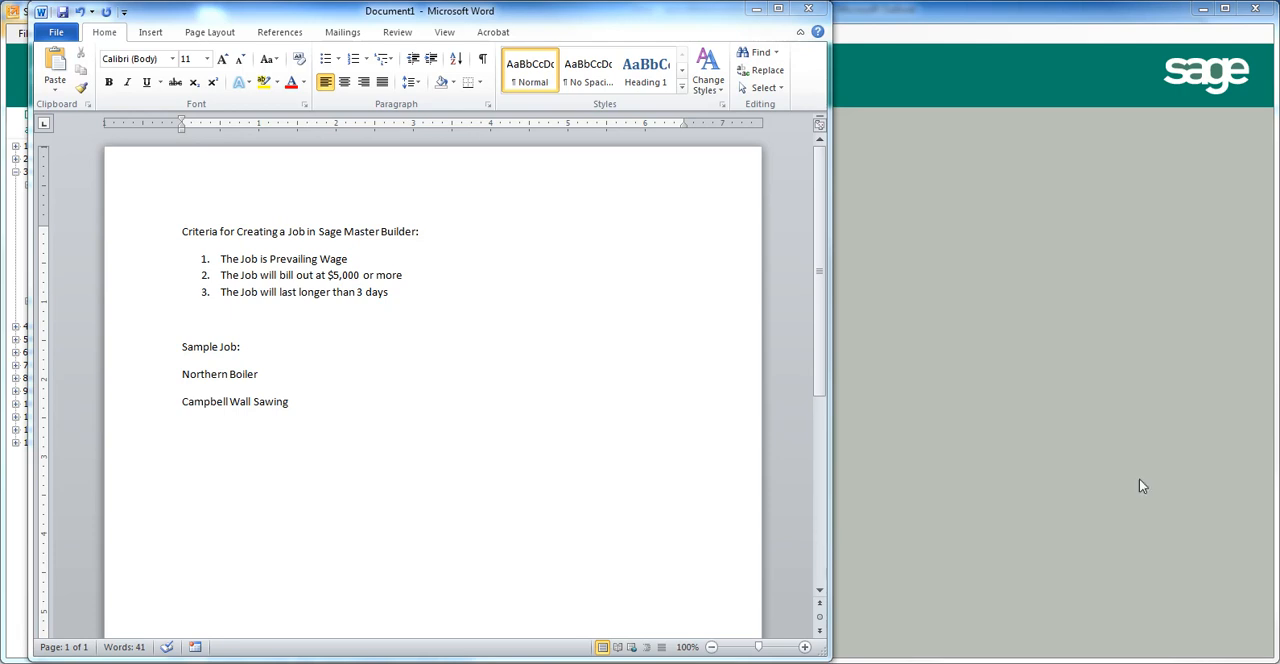
# Switch to Sage Master Builder and open 5-Jobs under 3-Accounts Receivable.
pyautogui.click(953, 284)
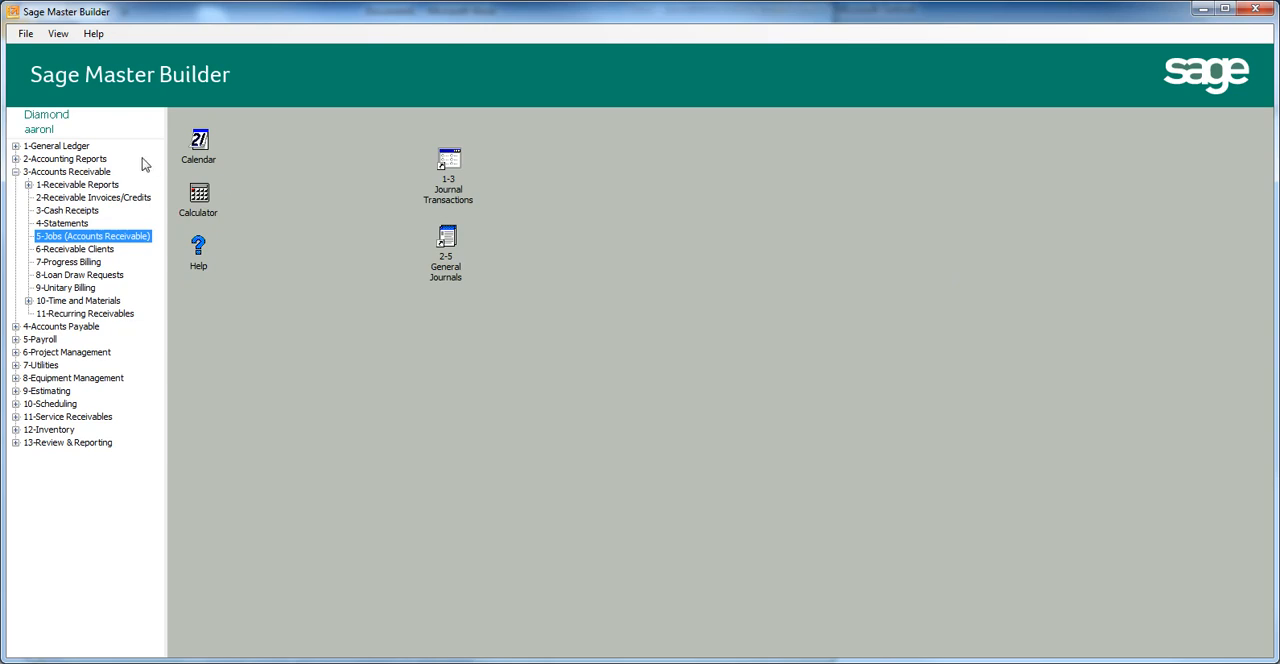
pyautogui.click(15, 172)
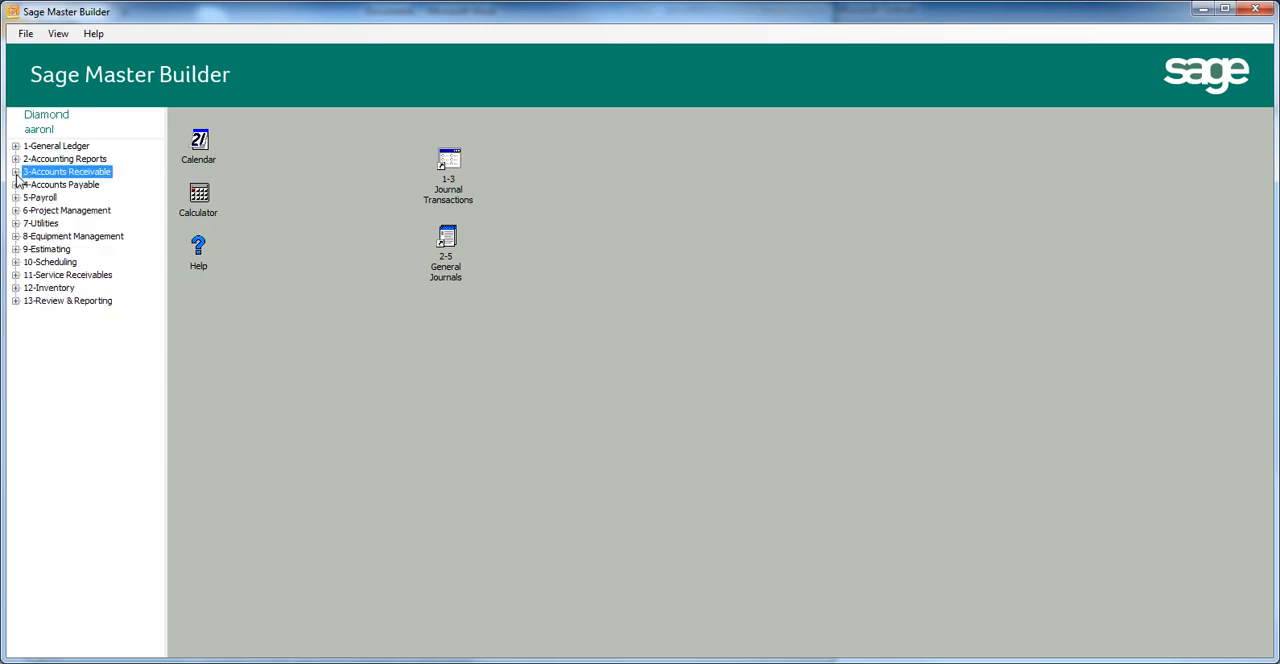
pyautogui.click(15, 173)
pyautogui.click(58, 237)
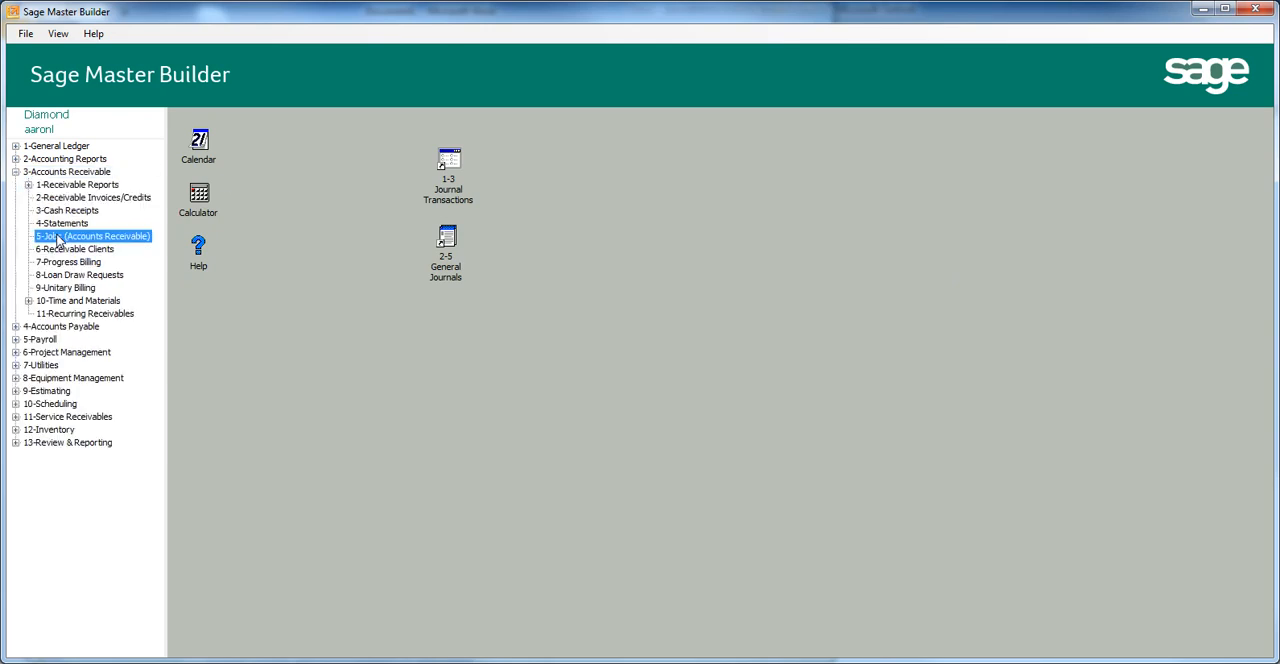
pyautogui.doubleClick(58, 237)
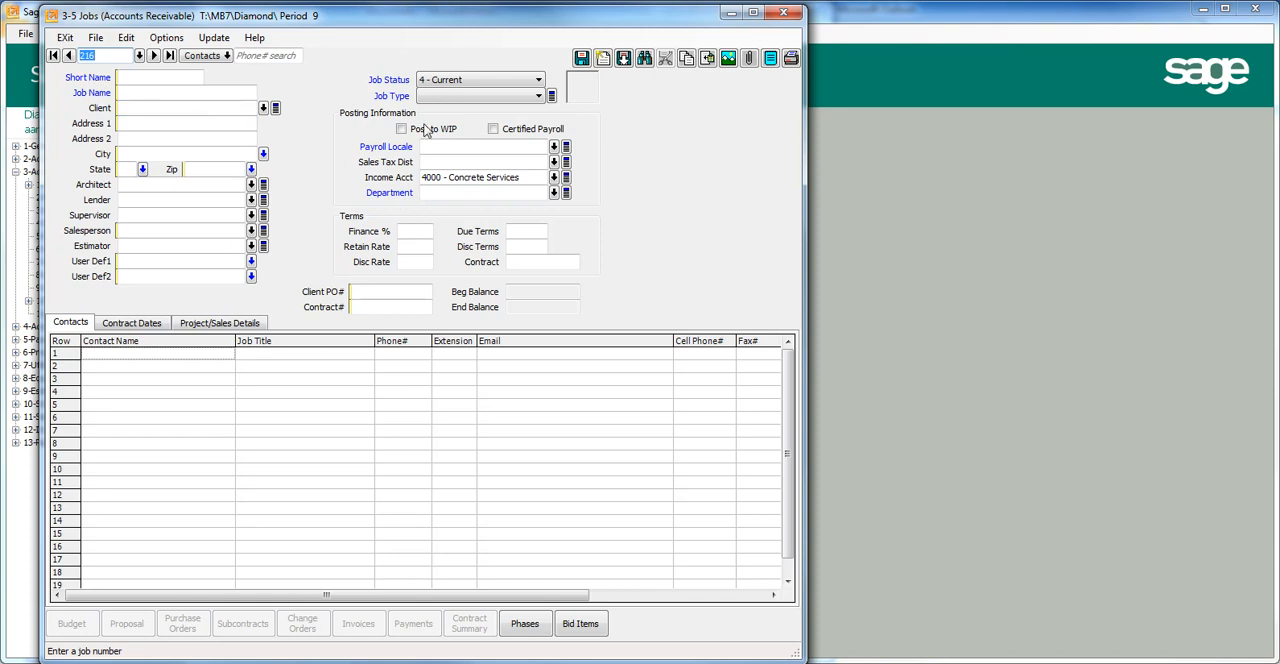
# Enter JH Campbell WS as the new job's short name.
pyautogui.click(175, 78)
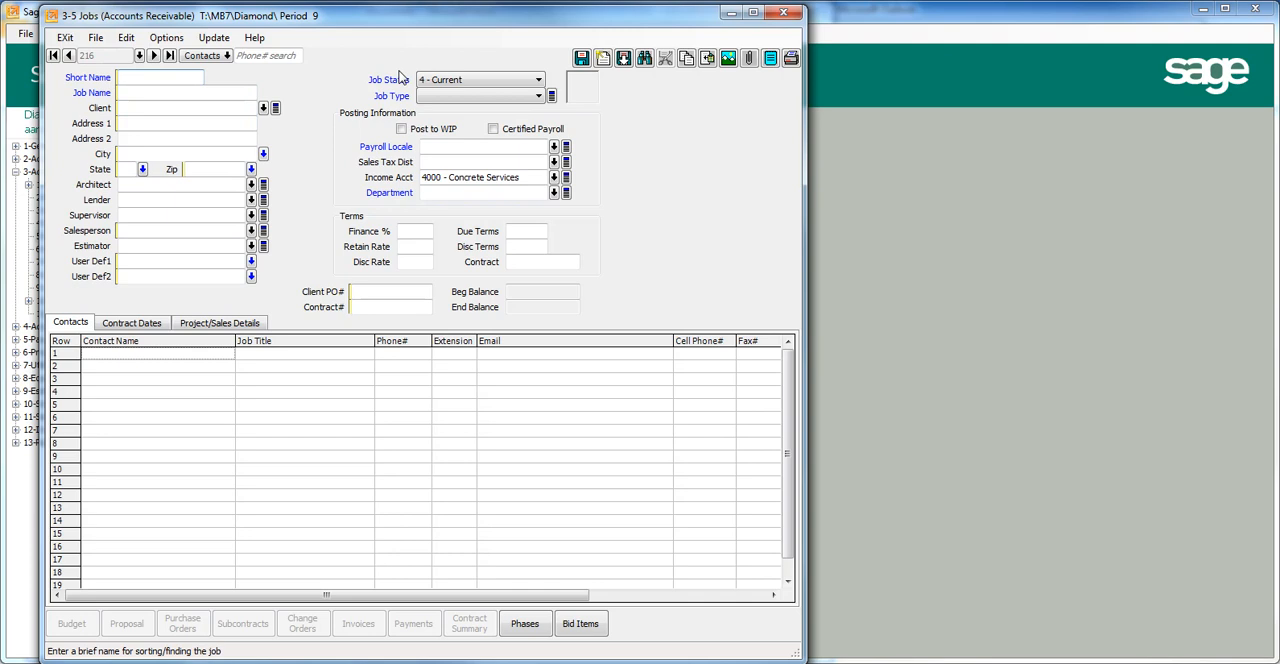
pyautogui.write('Camp')
pyautogui.write('n')
pyautogui.write('ell WS')
pyautogui.click(120, 77)
pyautogui.write('JH')
# Enter Northern Boiler JH Campbell WS as the full job name.
pyautogui.click(155, 92)
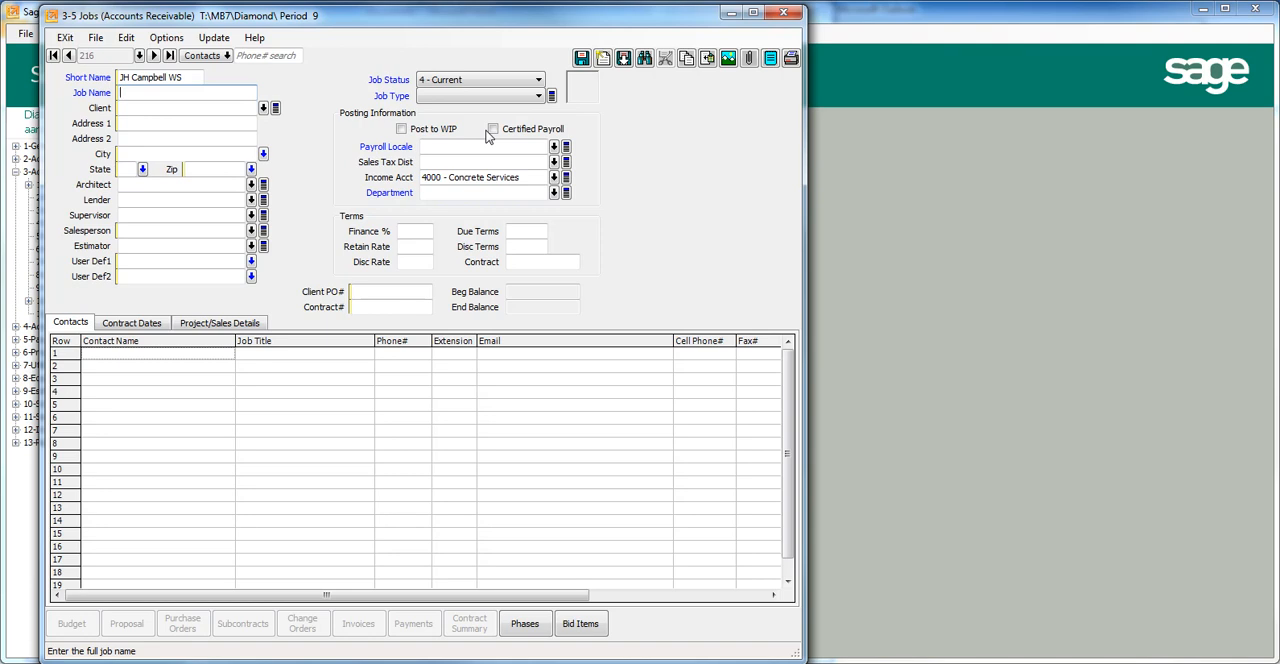
pyautogui.write('Northern Boiler JH Campbell WS')
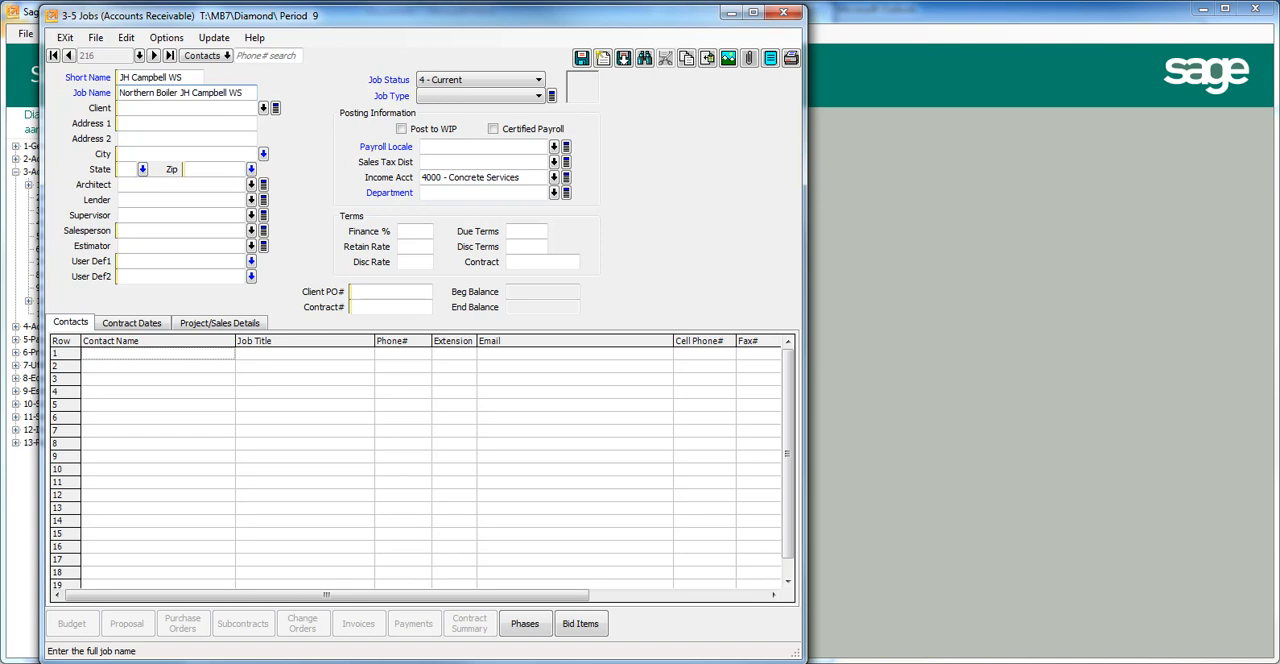
pyautogui.press('Tab')
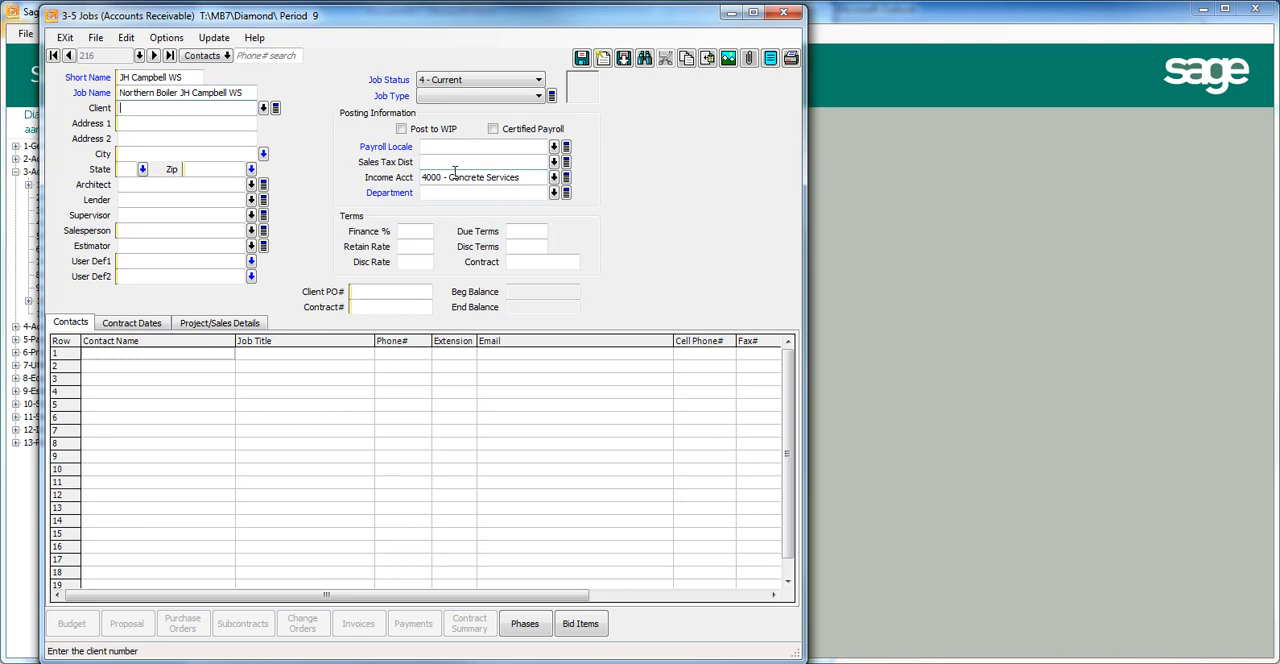
# Look up the client Northern Boiler in the receivable clients and assign it to the job.
pyautogui.click(263, 109)
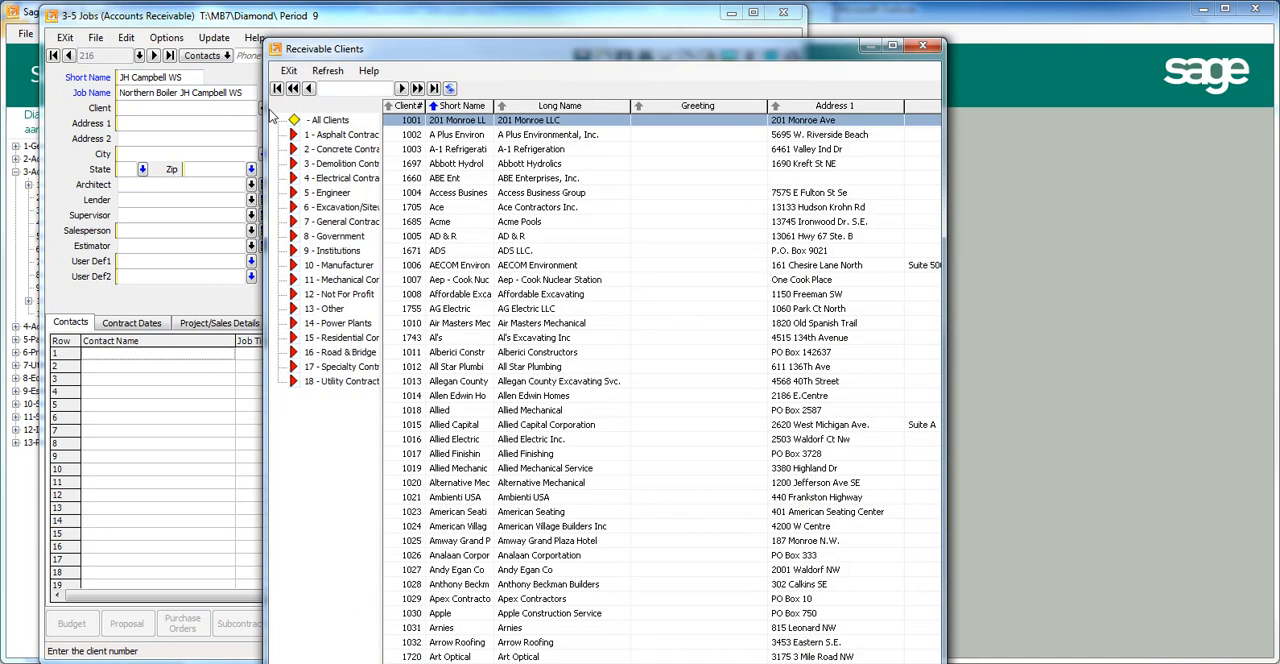
pyautogui.write('northern')
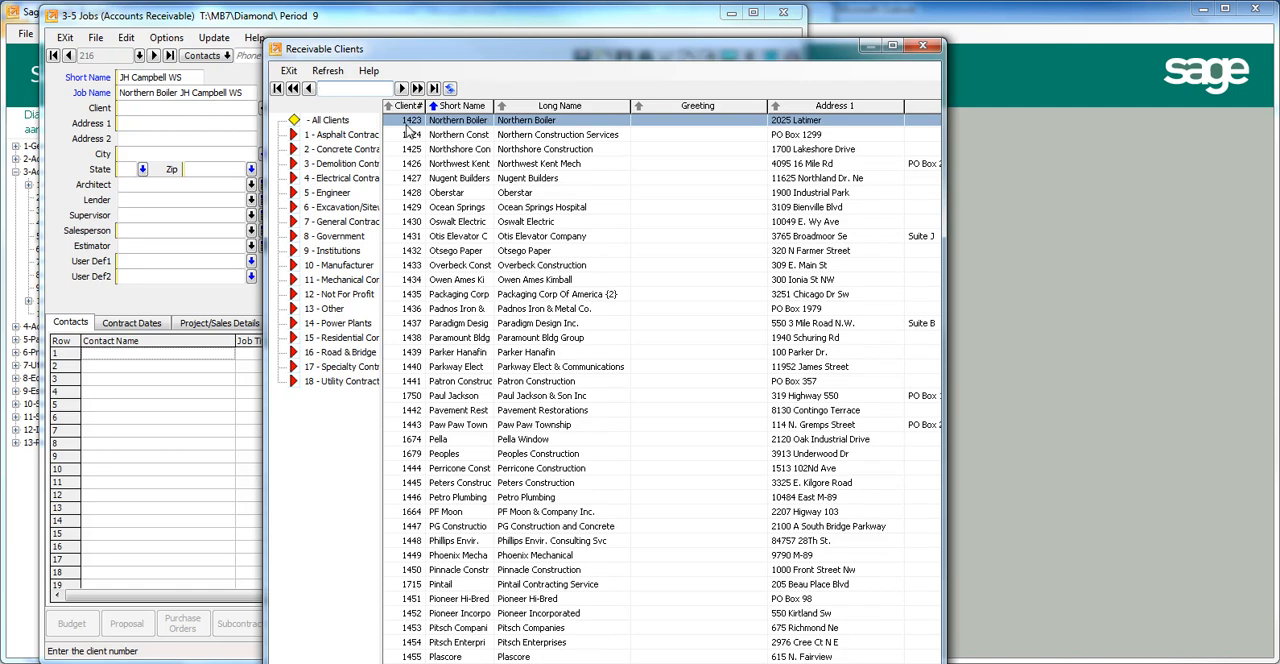
pyautogui.doubleClick(405, 124)
pyautogui.press('Tab')
pyautogui.press('Tab')
pyautogui.press('Tab')
pyautogui.press('Tab')
pyautogui.press('Tab')
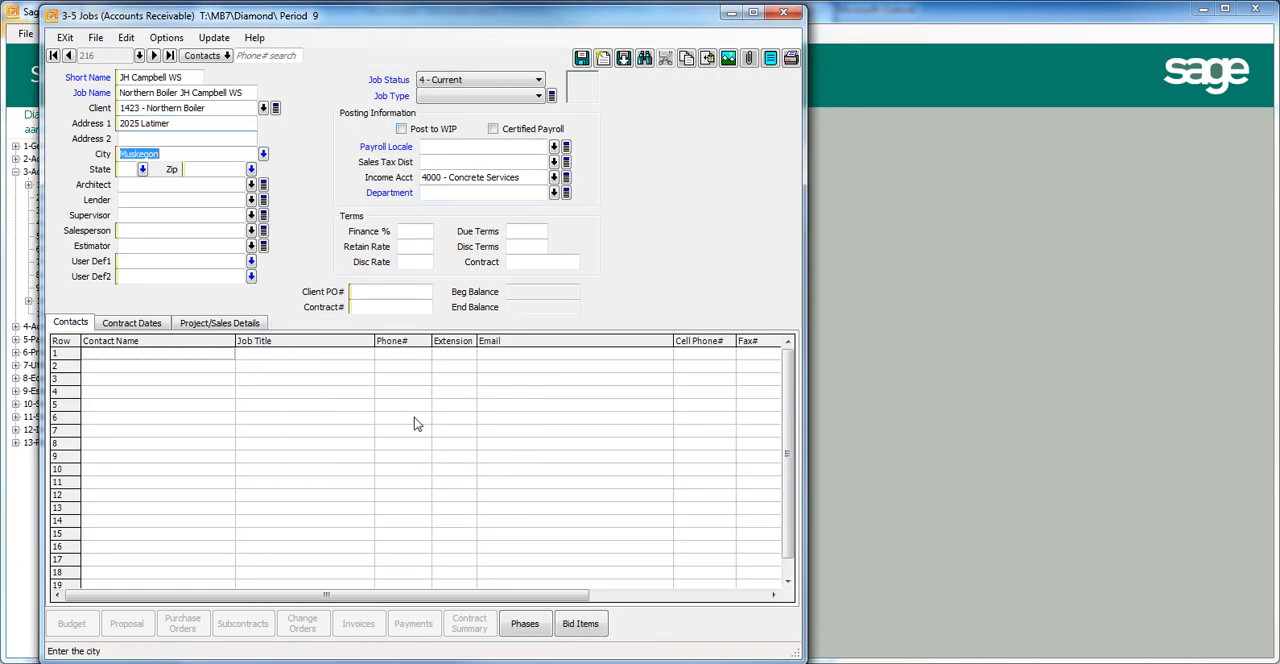
# Clear the job's street address and zip code, and set the city to West Olive.
pyautogui.click(168, 123)
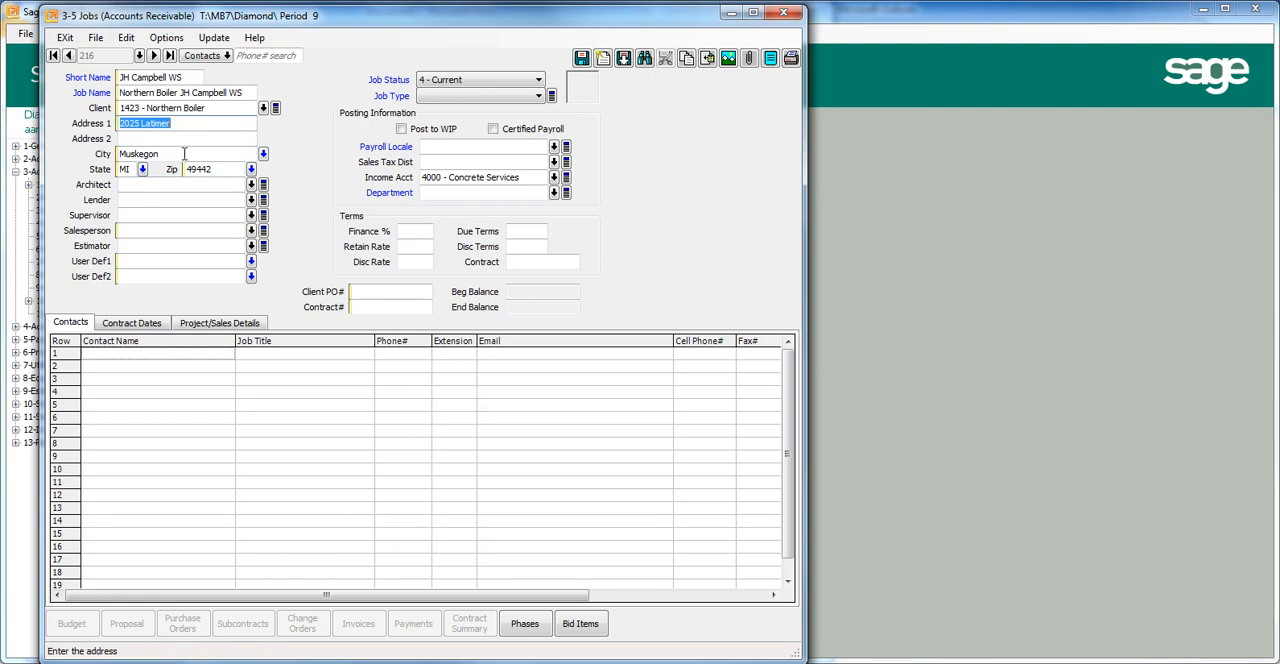
pyautogui.press('Delete')
pyautogui.press('Tab')
pyautogui.press('Tab')
pyautogui.write('West Olive')
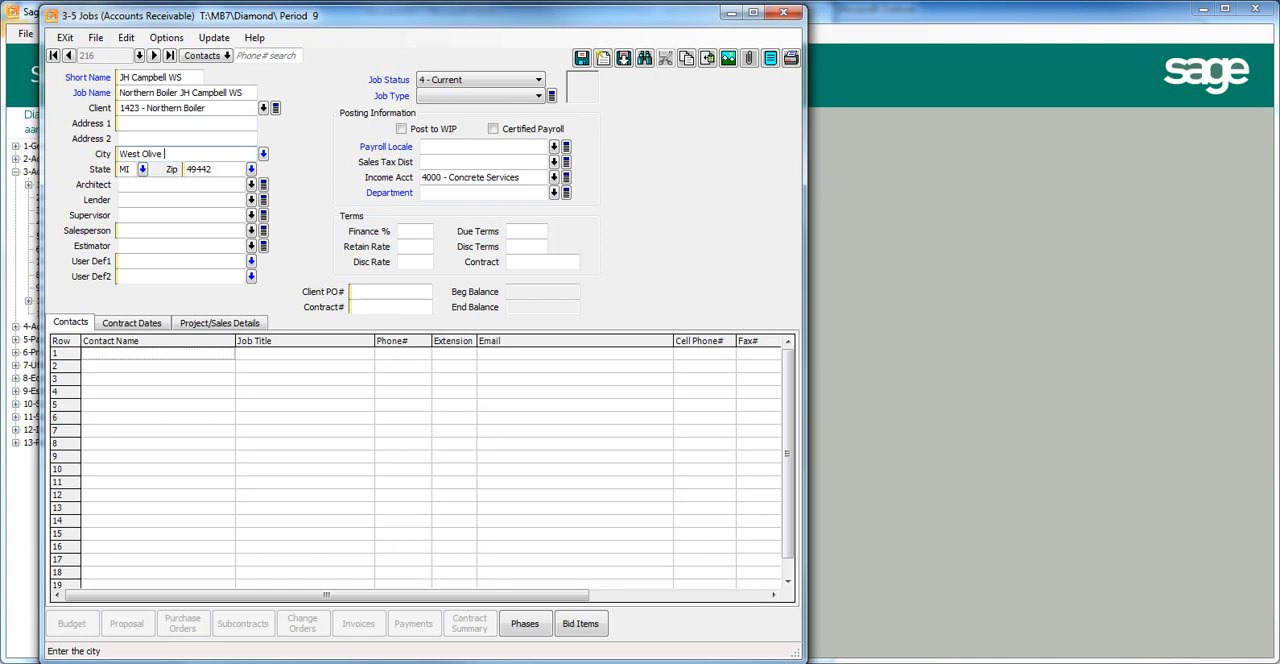
pyautogui.click(139, 125)
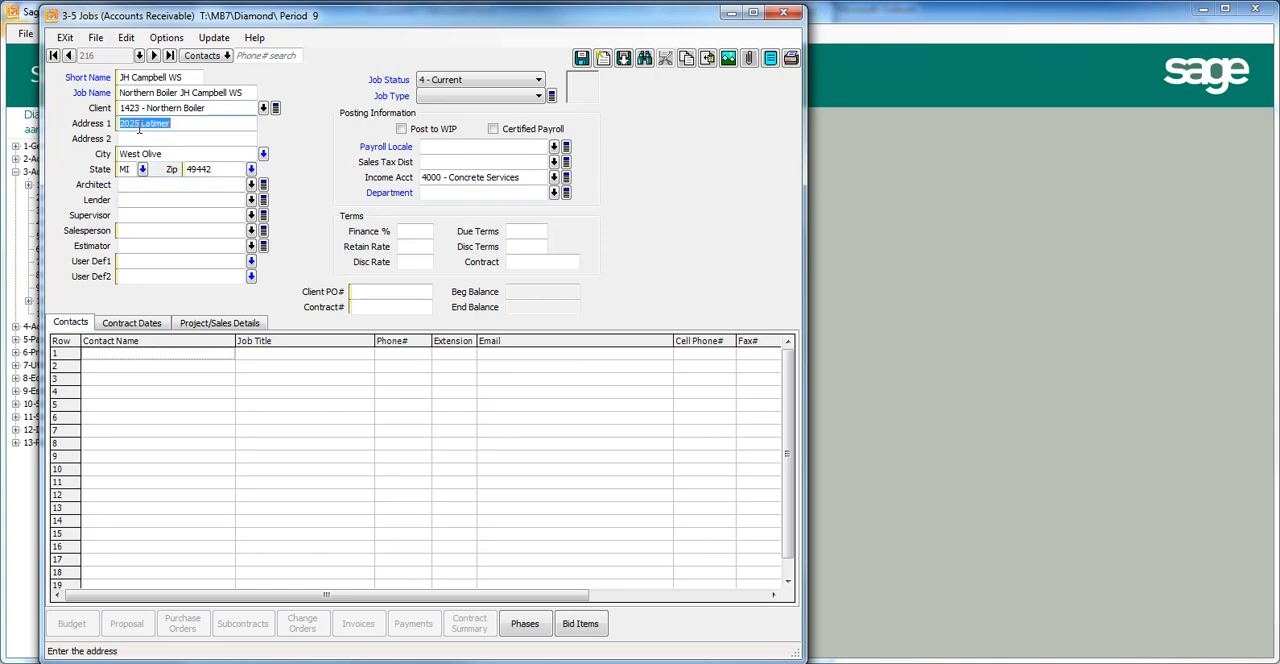
pyautogui.press('BackSpace')
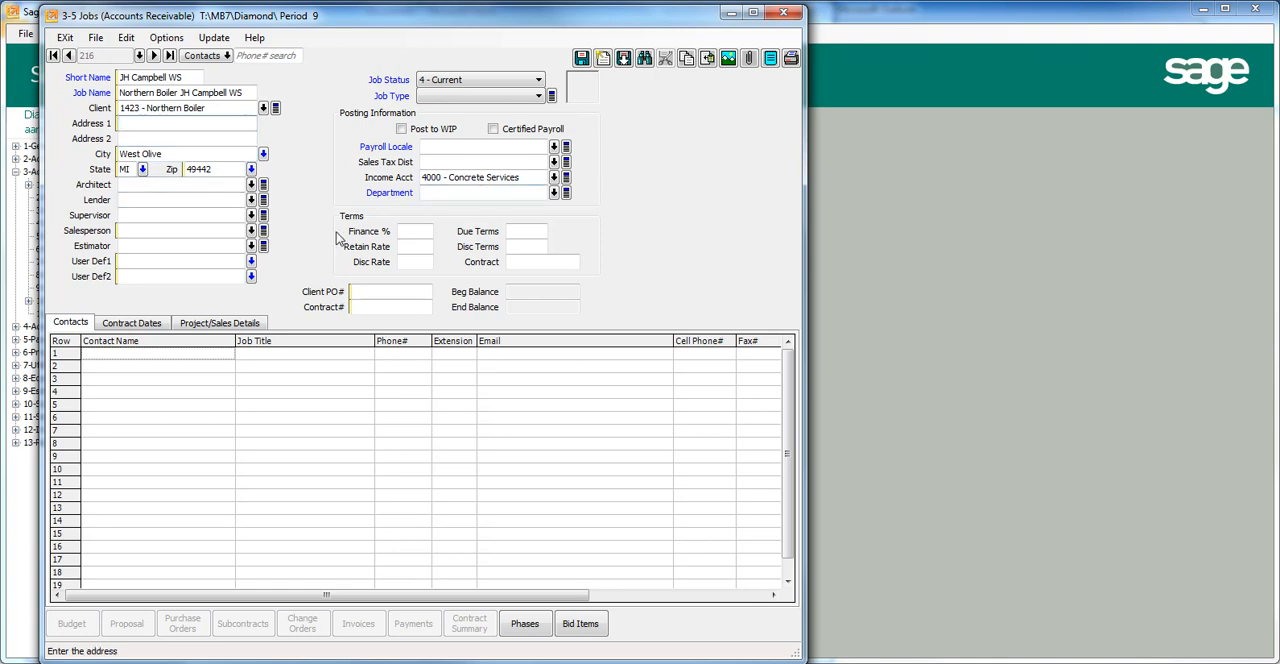
pyautogui.click(192, 169)
pyautogui.press('BackSpace')
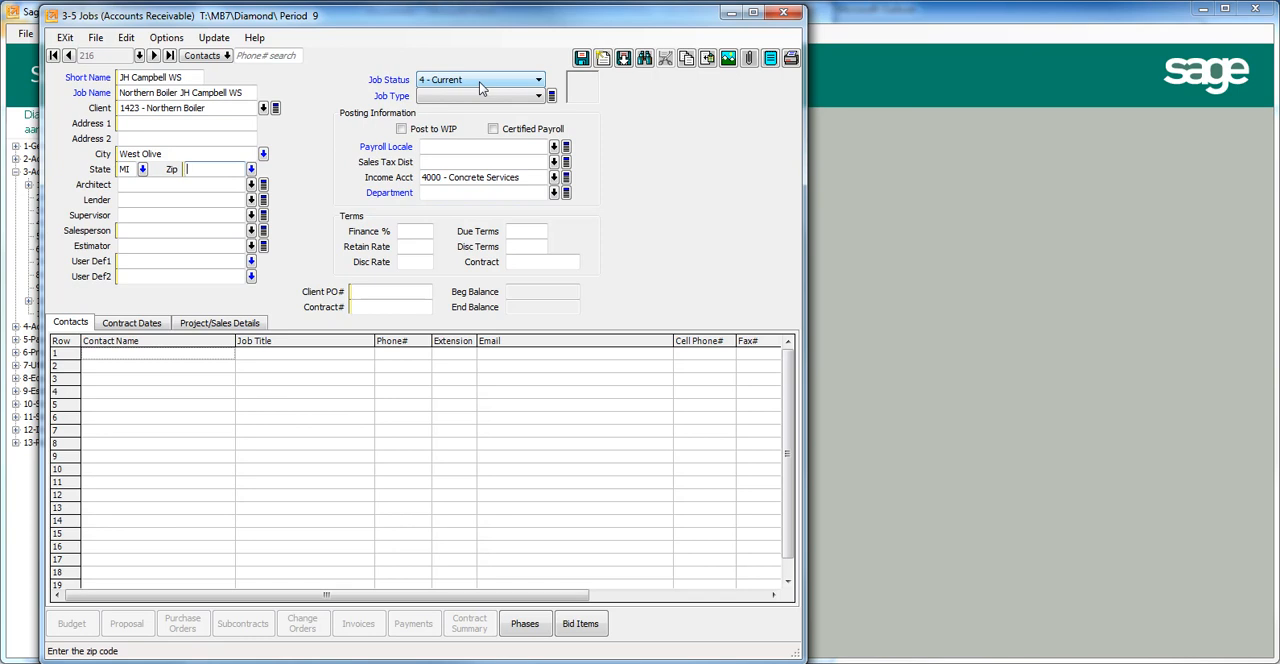
# Set the job type to 5 - Service - Negotiated and mark the job as Certified Payroll.
pyautogui.click(539, 97)
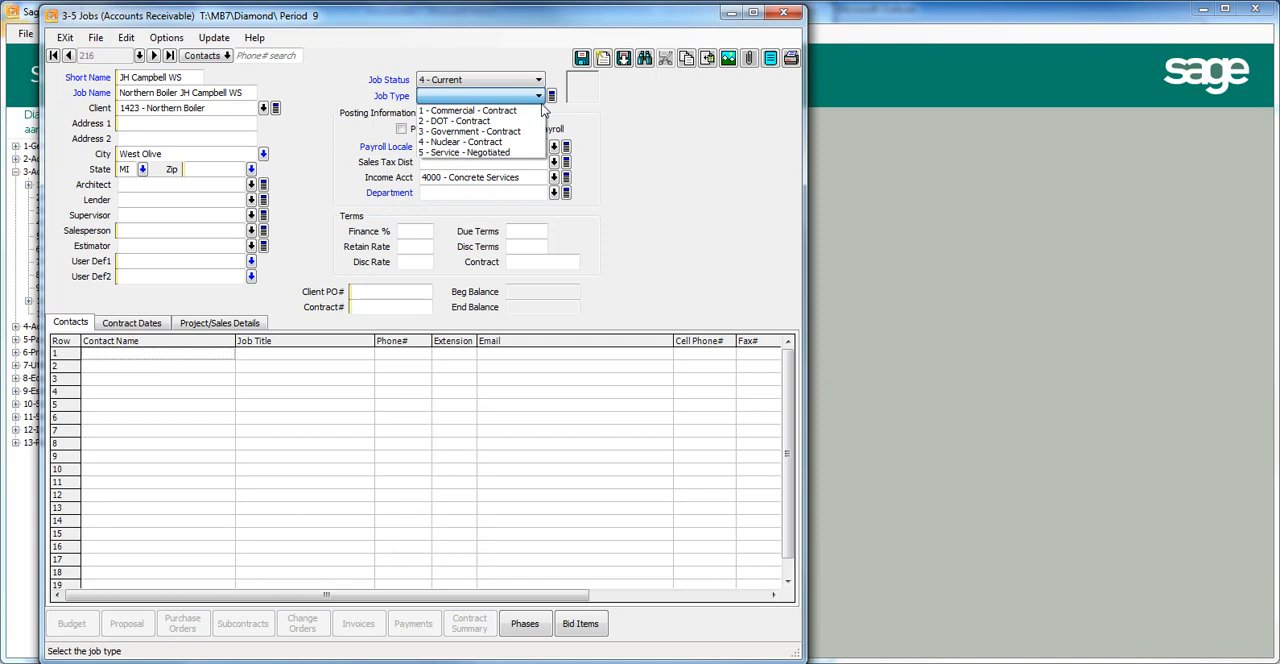
pyautogui.click(510, 154)
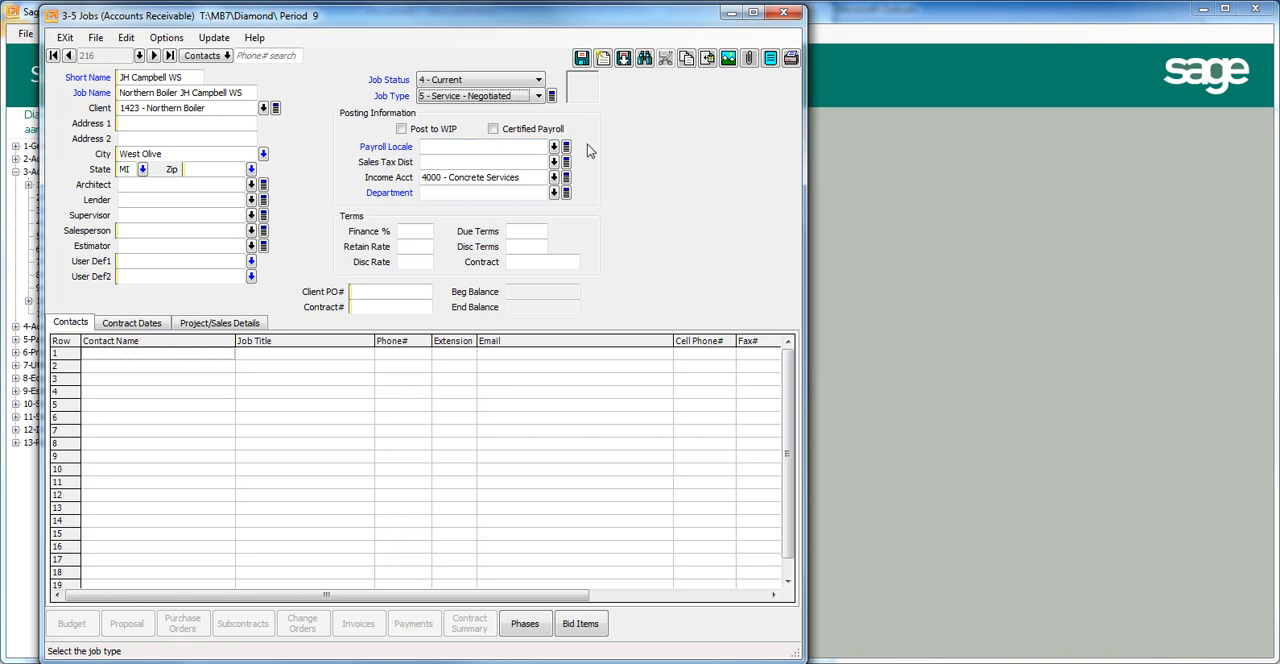
pyautogui.click(494, 129)
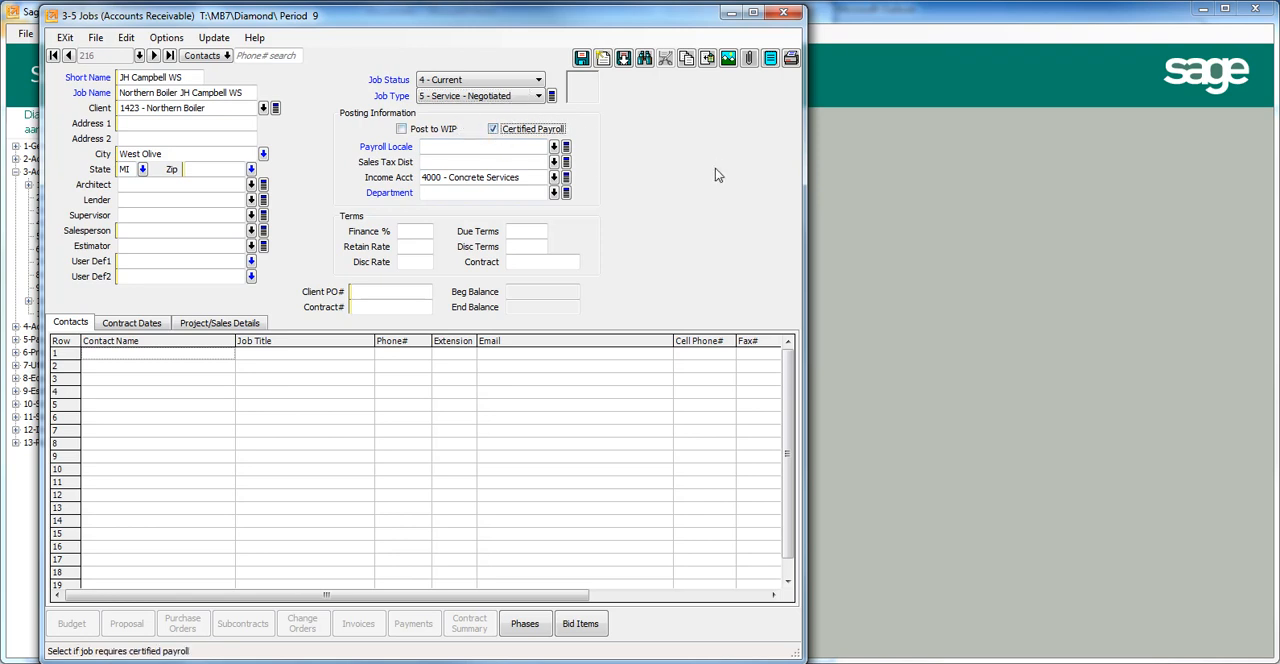
# Set the job's payroll locale to 2 - No Tax and its department to 1 - Grand Rapids.
pyautogui.click(460, 146)
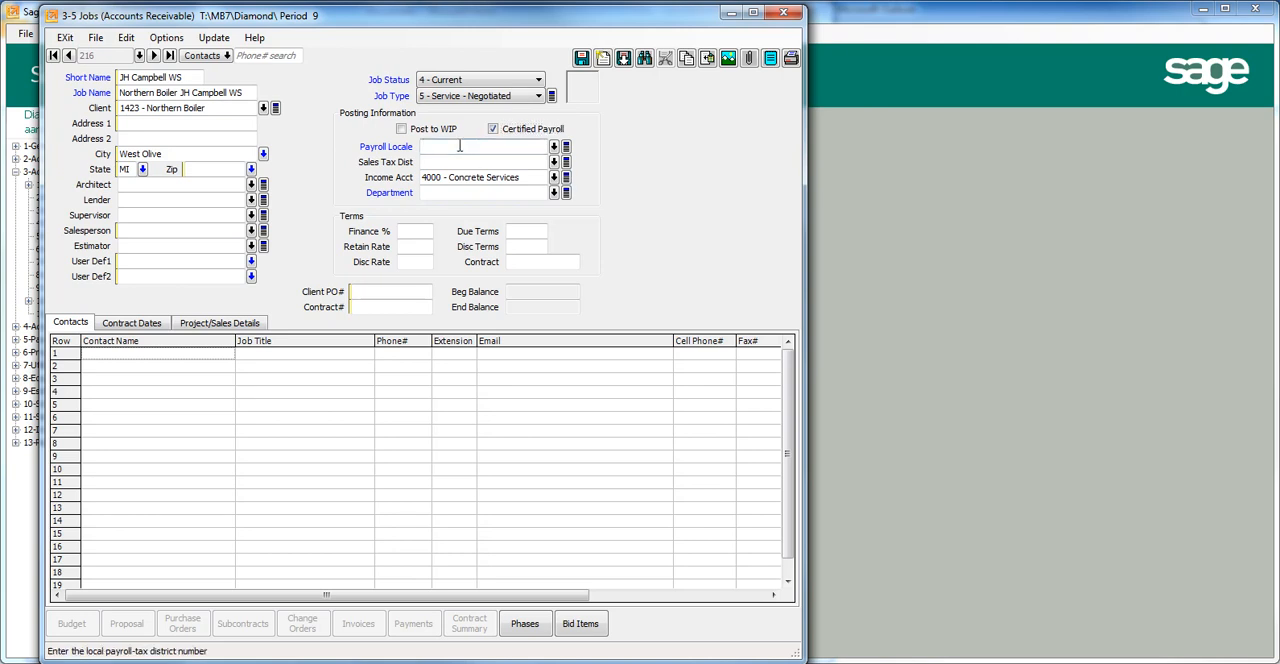
pyautogui.click(555, 147)
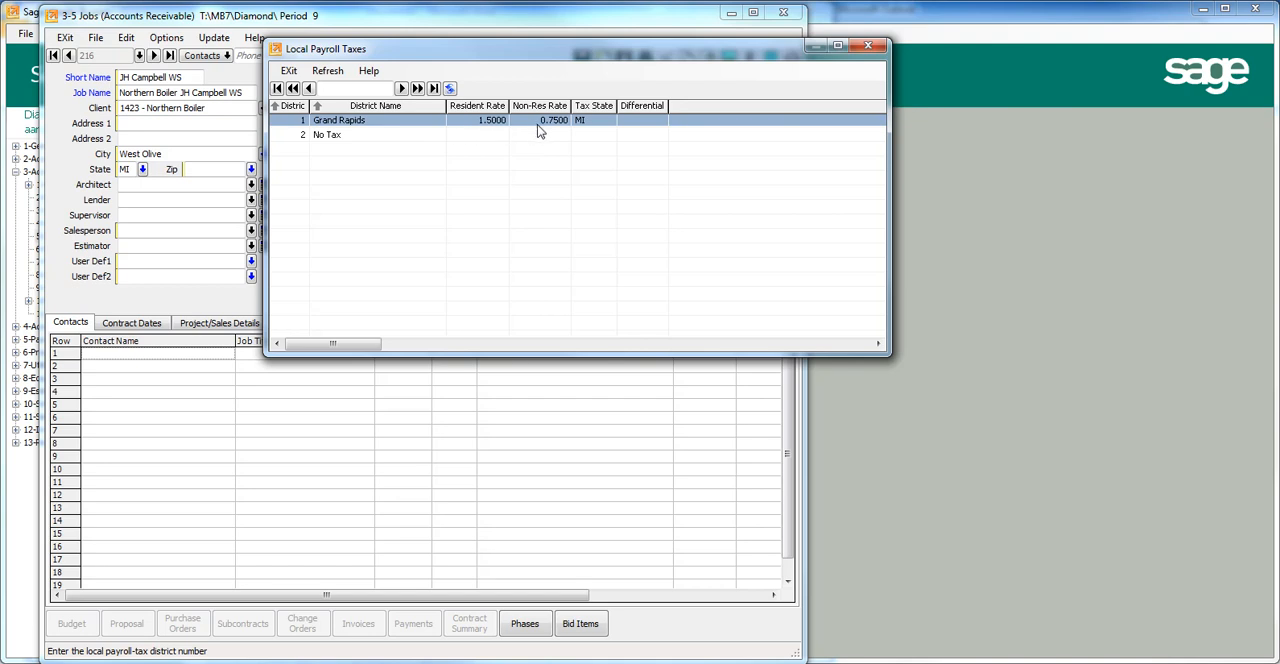
pyautogui.doubleClick(298, 141)
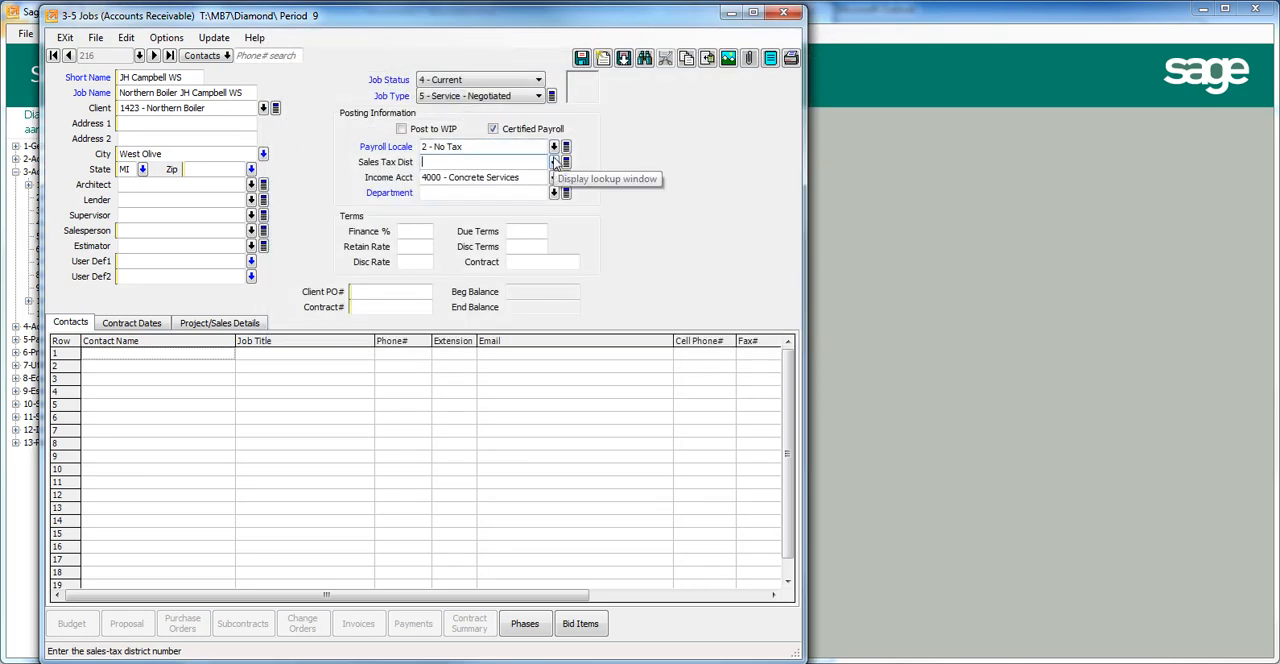
pyautogui.click(541, 193)
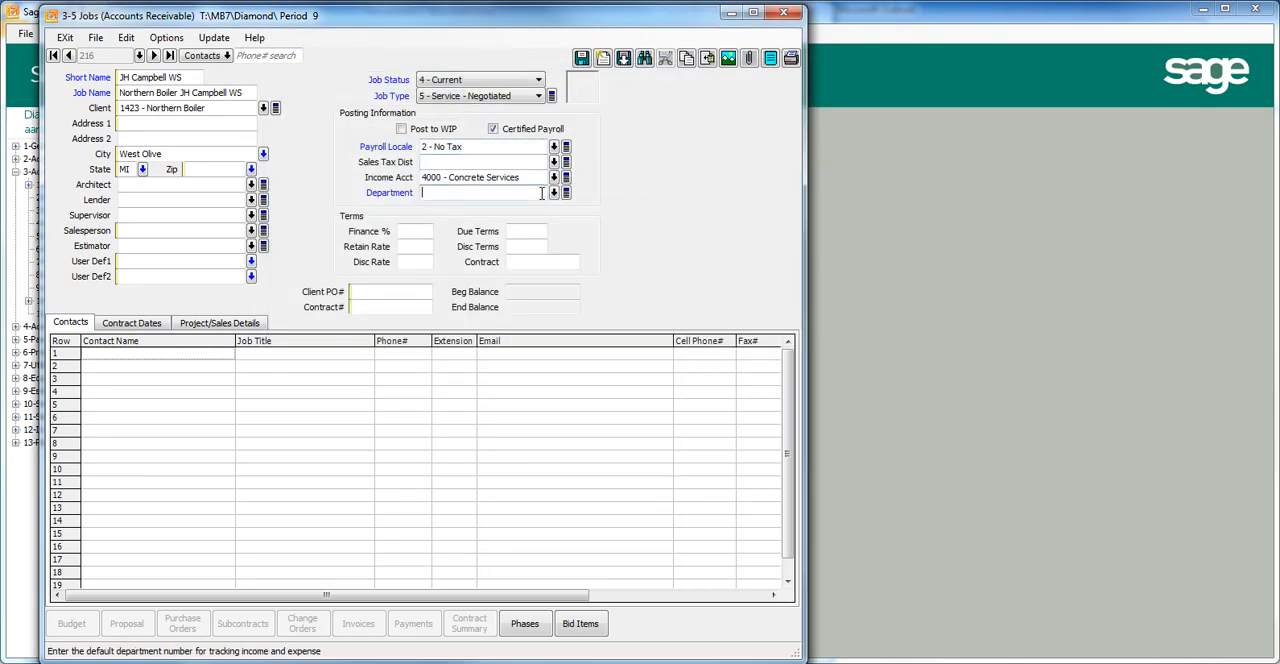
pyautogui.click(553, 192)
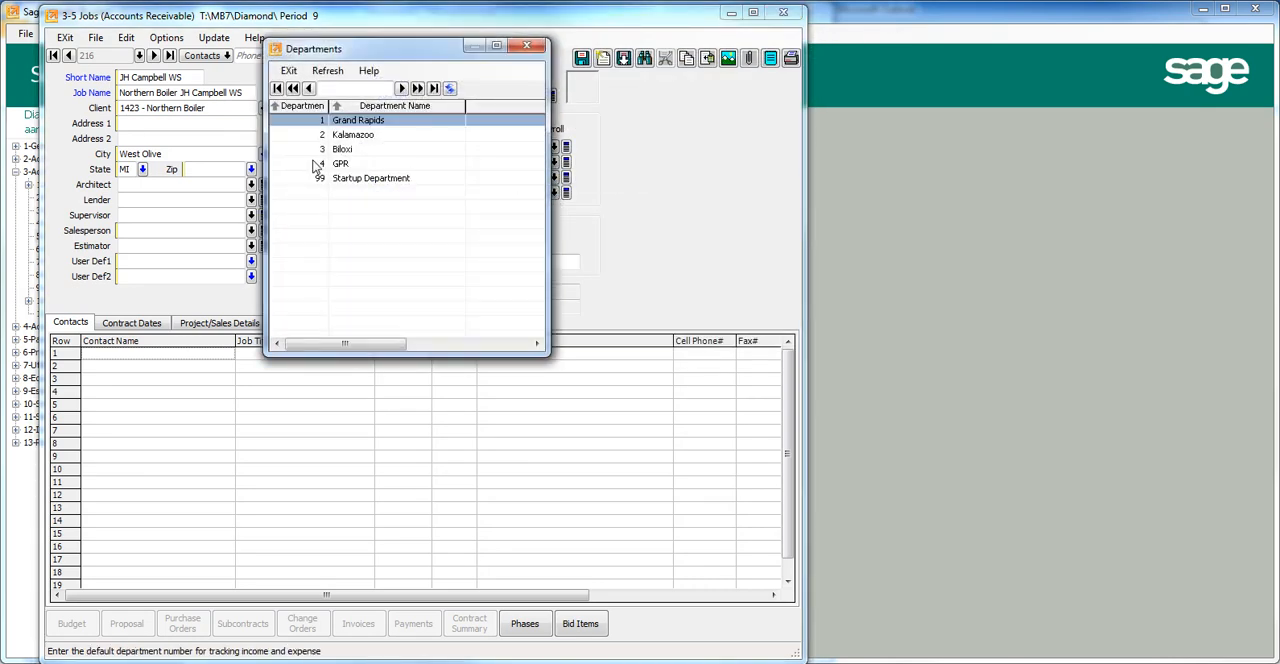
pyautogui.doubleClick(305, 121)
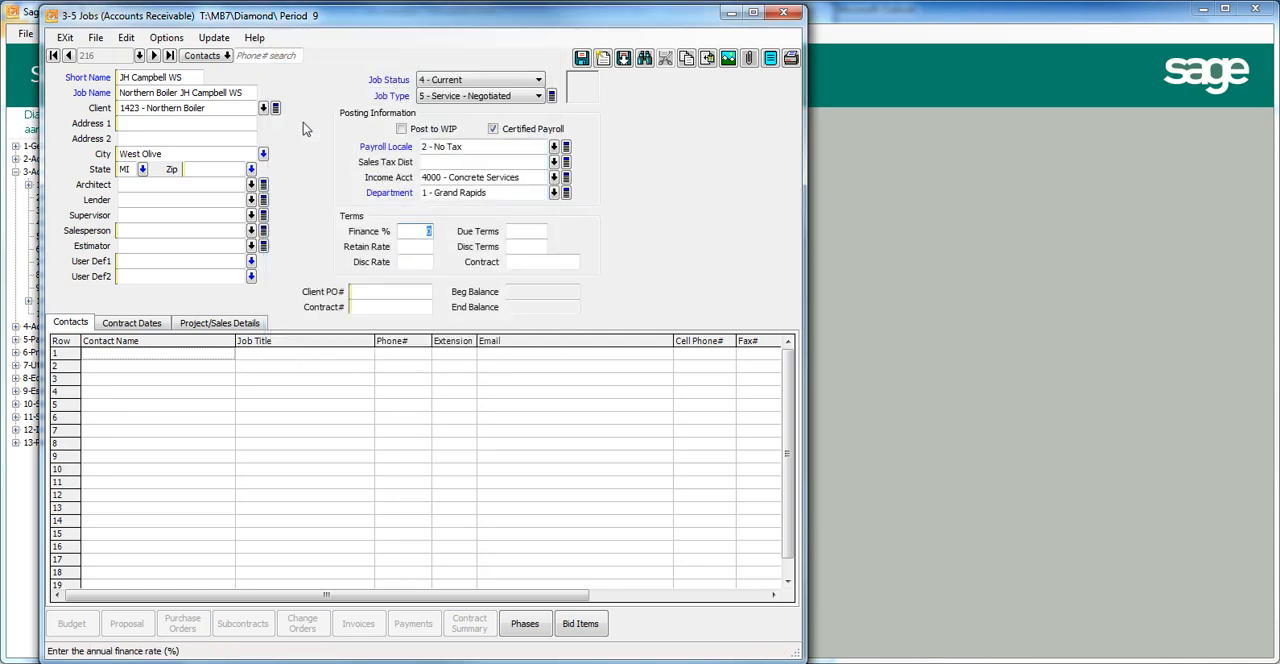
# Save and close the job record, and open 2-Work Orders/Invoices/Credits under 11-Service Receivables.
pyautogui.click(582, 60)
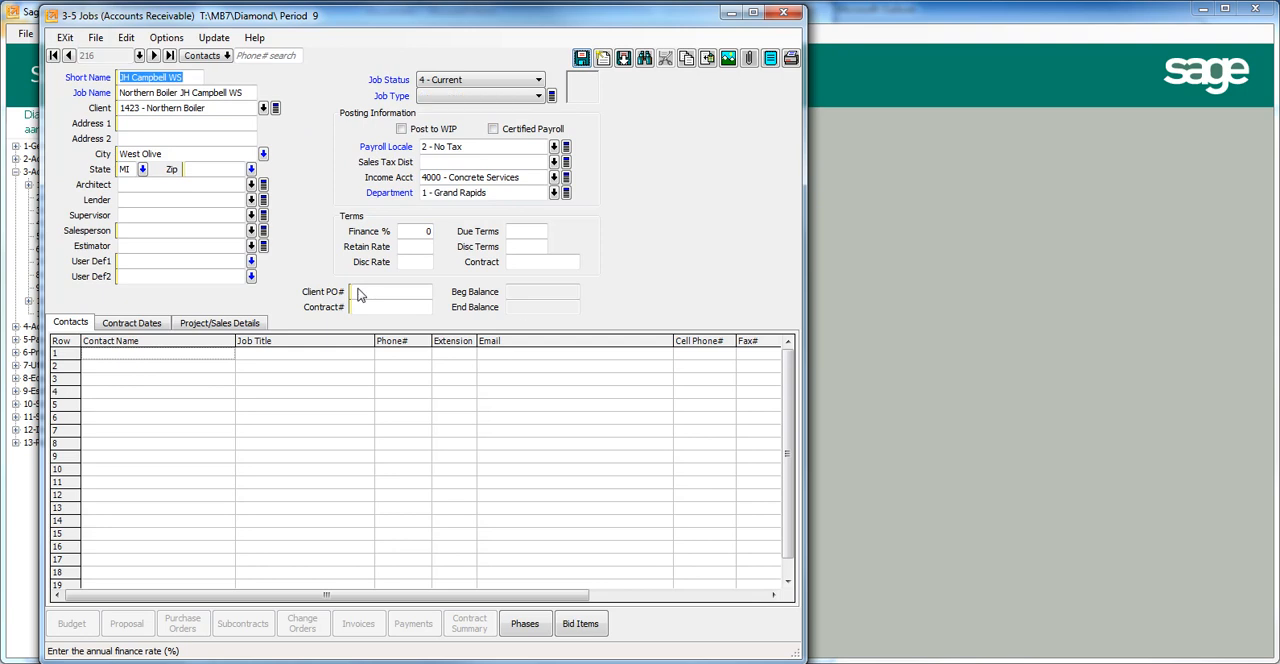
pyautogui.click(783, 13)
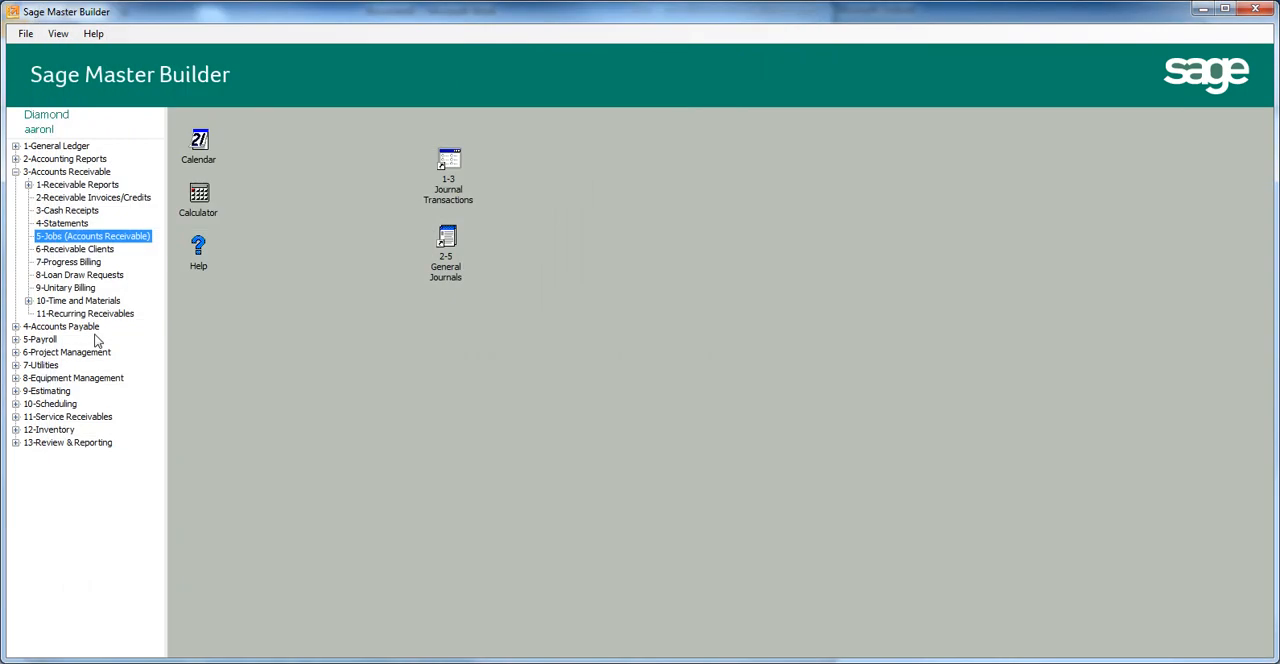
pyautogui.click(15, 417)
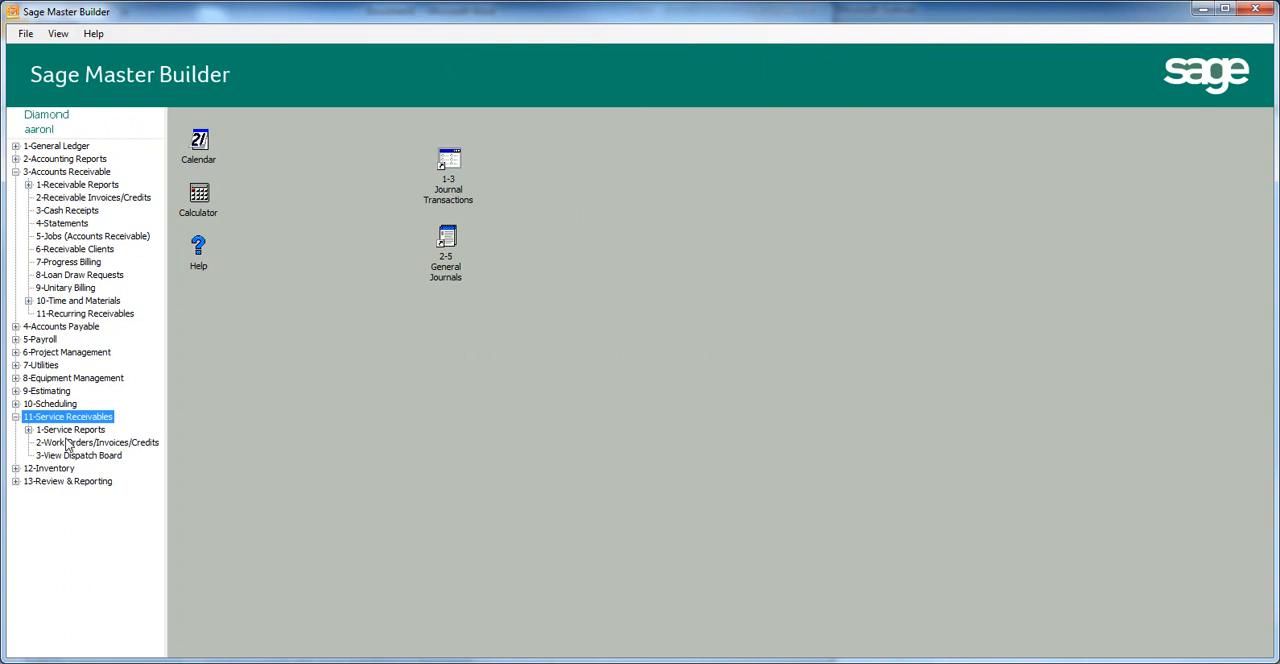
pyautogui.click(62, 440)
pyautogui.doubleClick(62, 441)
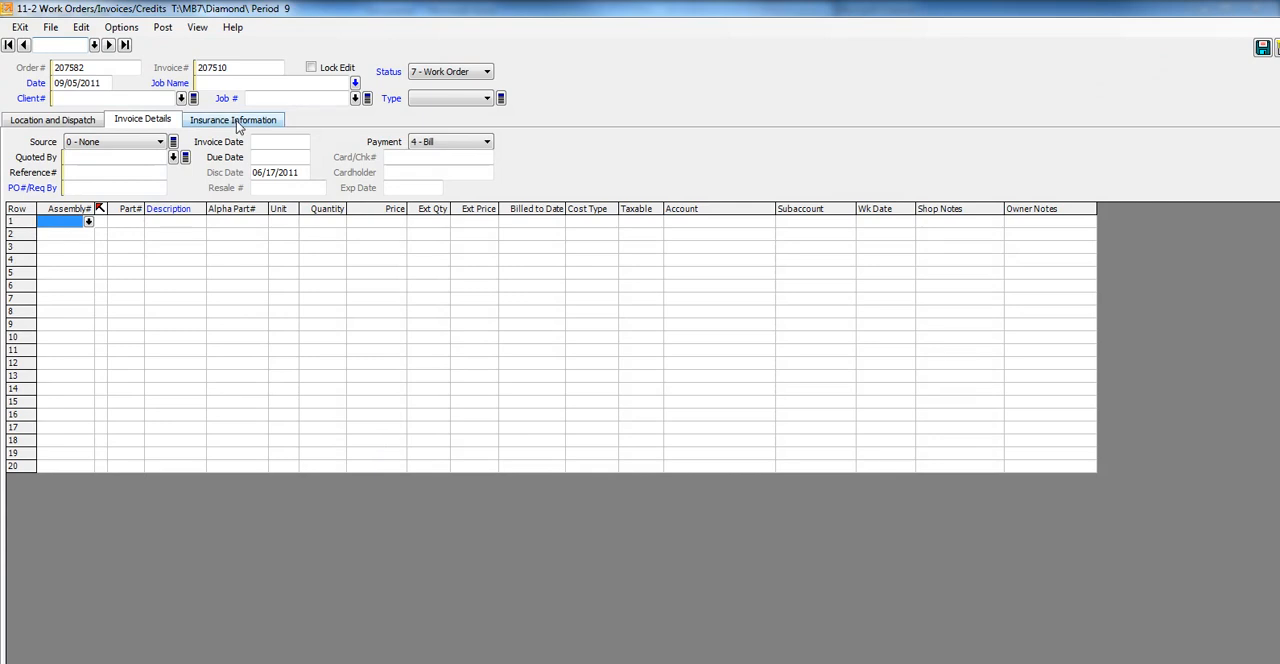
# Assign the client Northern Boiler to the work order and enter 216 as its job number.
pyautogui.click(144, 100)
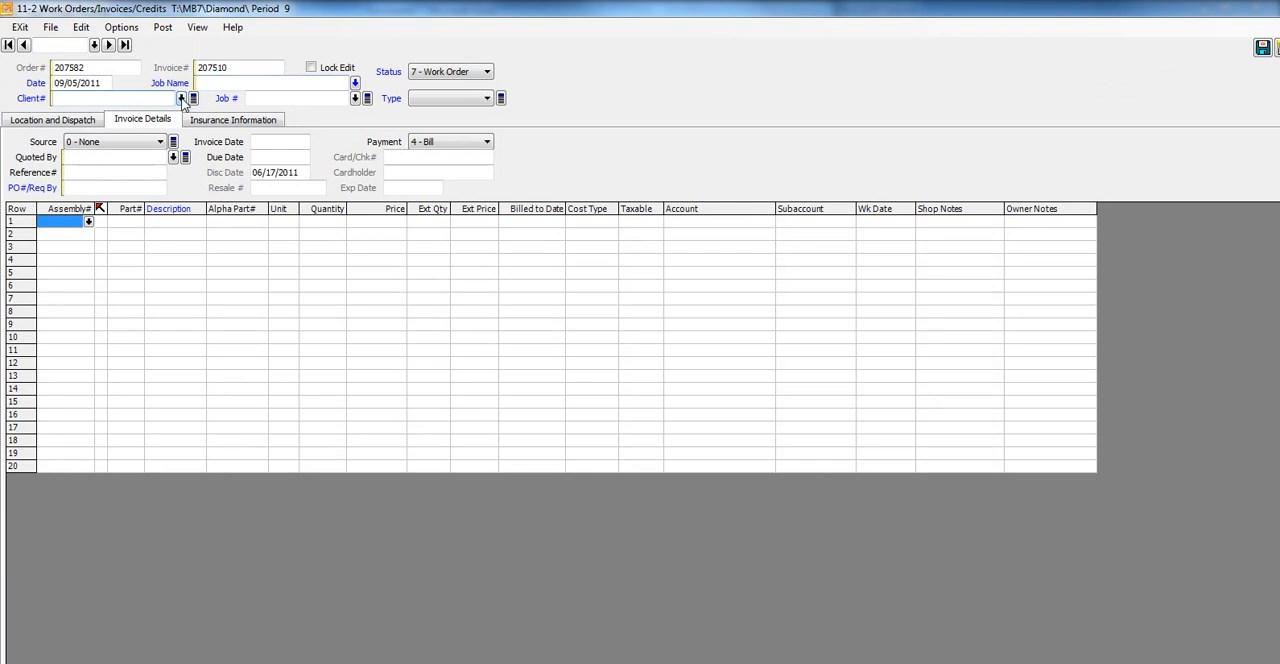
pyautogui.click(181, 98)
pyautogui.click(322, 88)
pyautogui.write('northe')
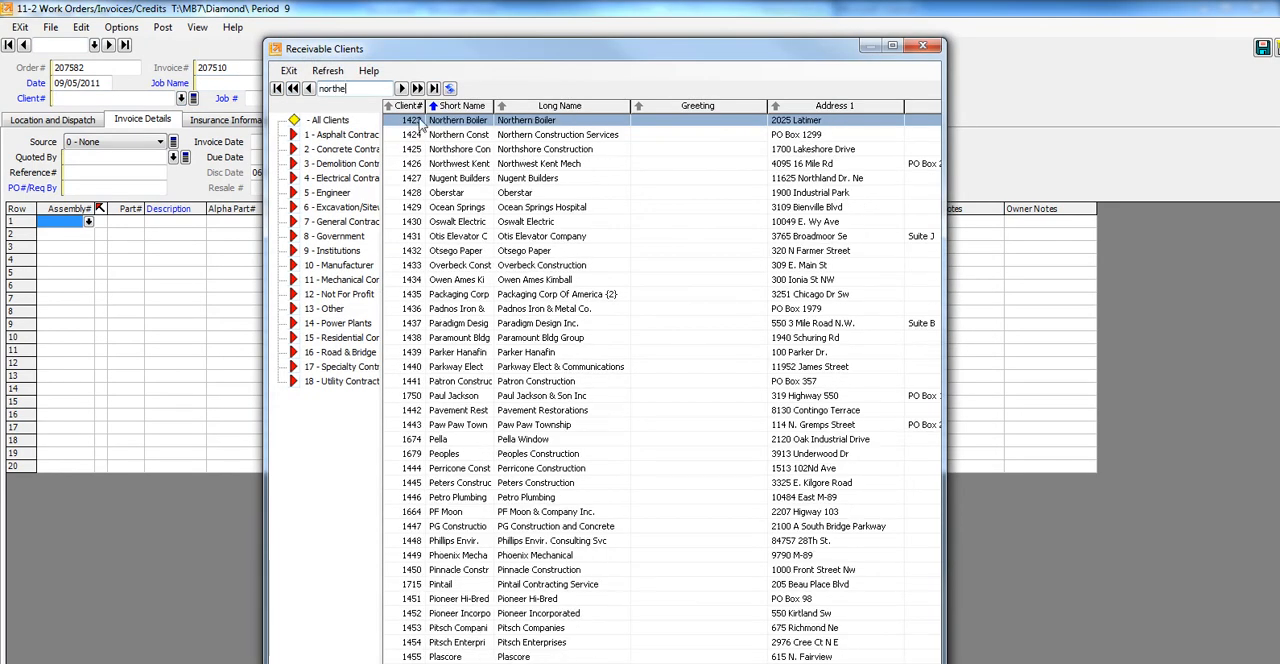
pyautogui.doubleClick(416, 121)
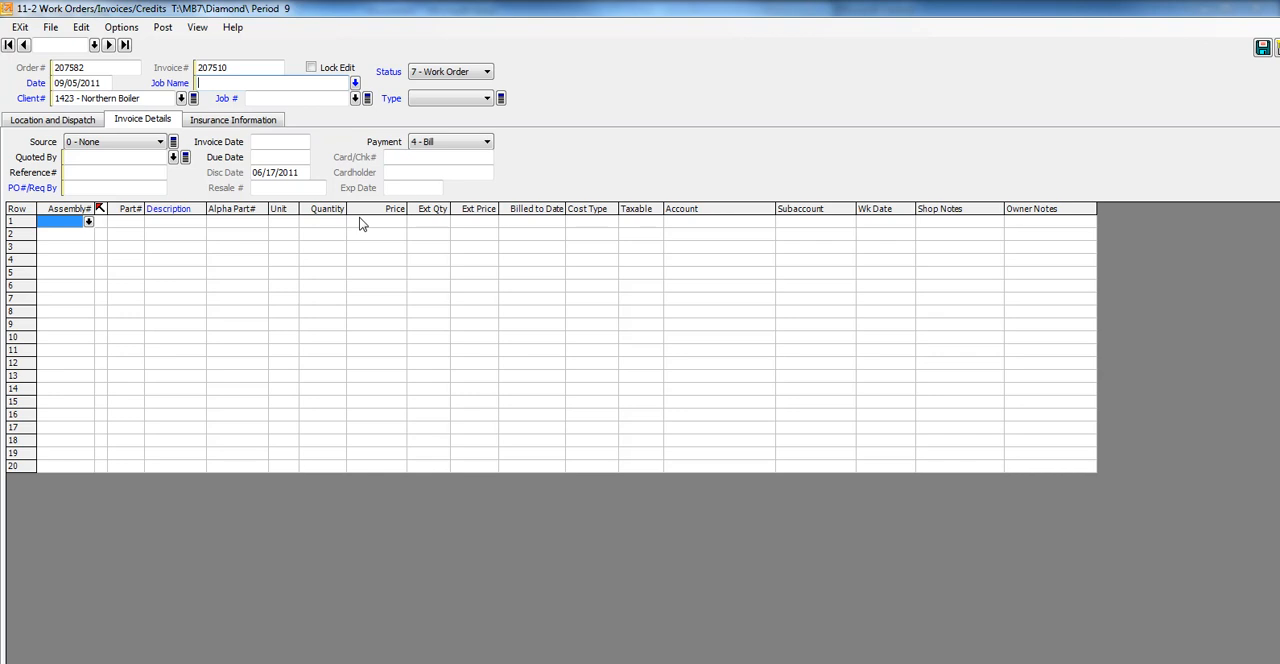
pyautogui.click(339, 100)
pyautogui.write('216')
pyautogui.press('Tab')
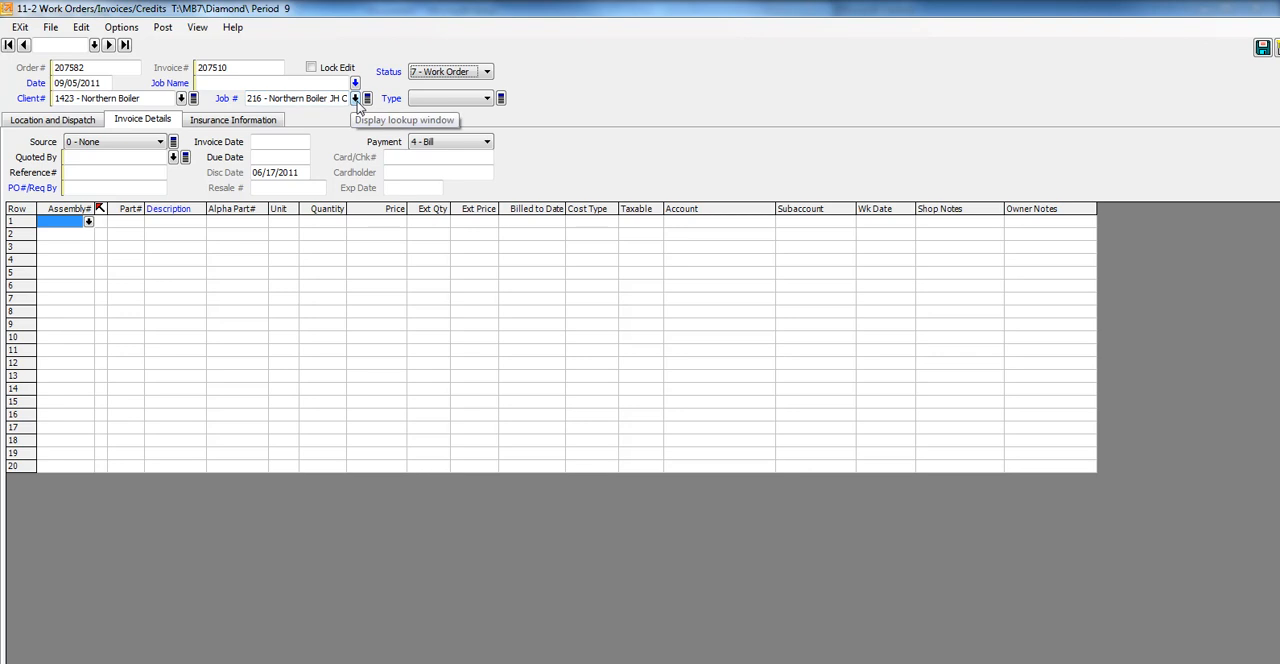
pyautogui.moveTo(460, 13); pyautogui.dragTo(552, 24)
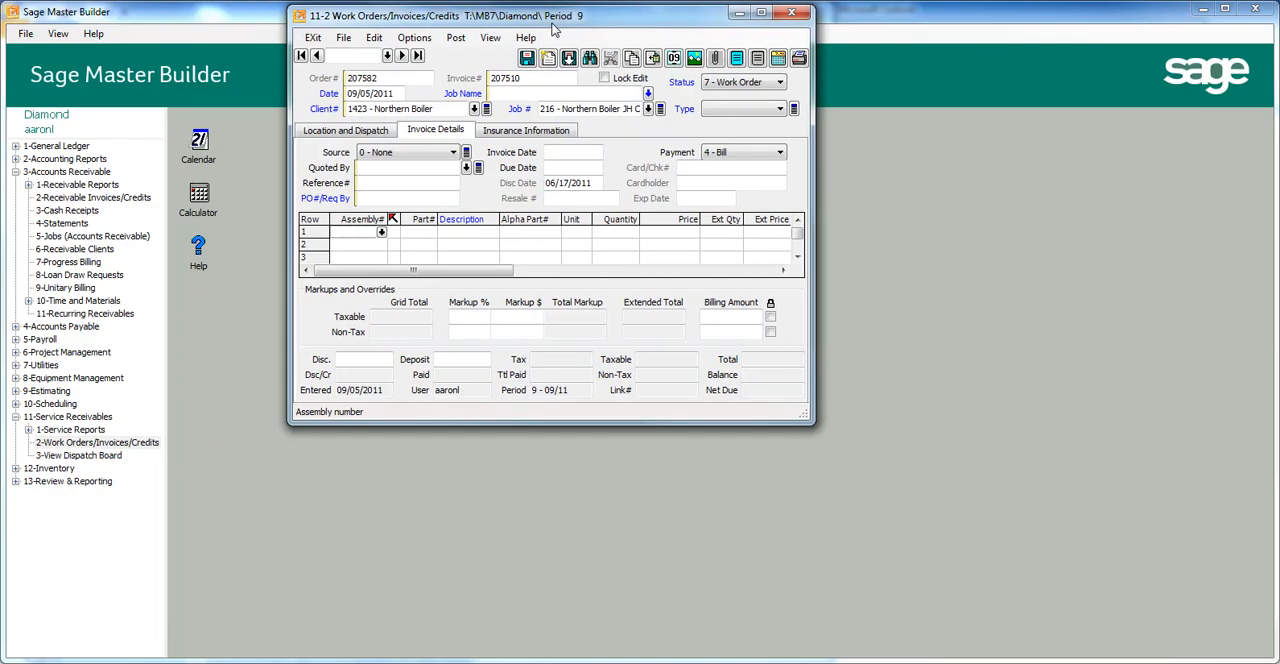
pyautogui.click(761, 12)
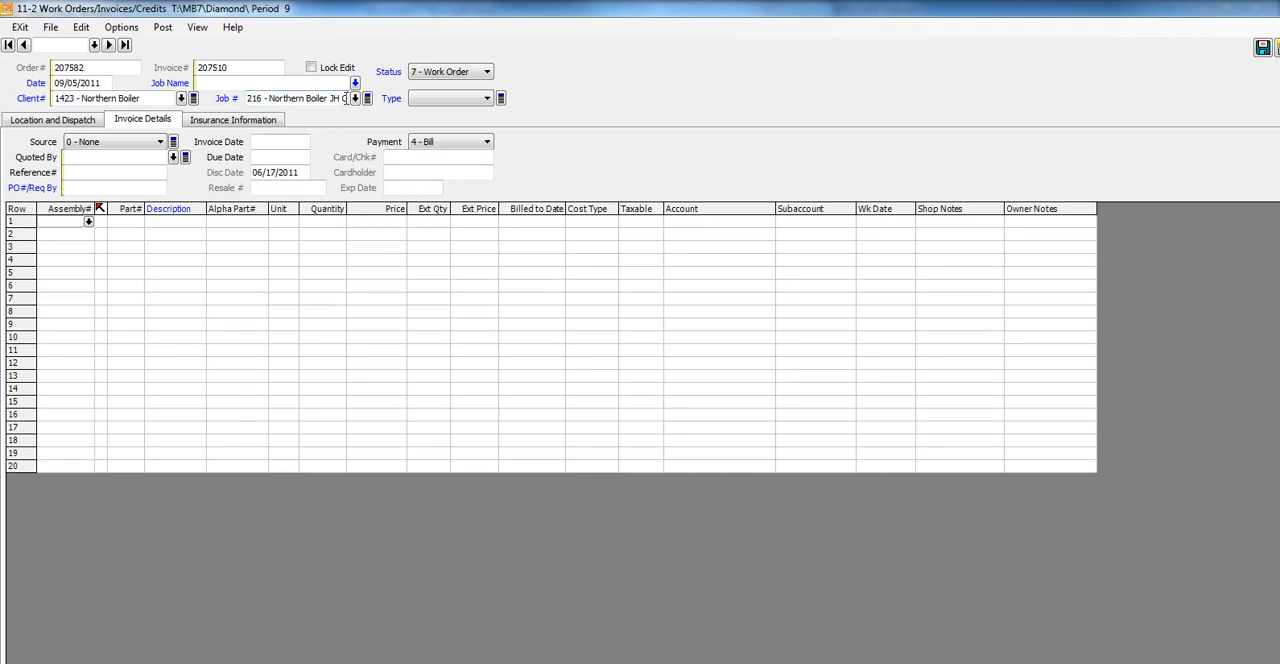
# Find job 216 in the job lookup with all statuses listed and select it for the work order.
pyautogui.click(355, 98)
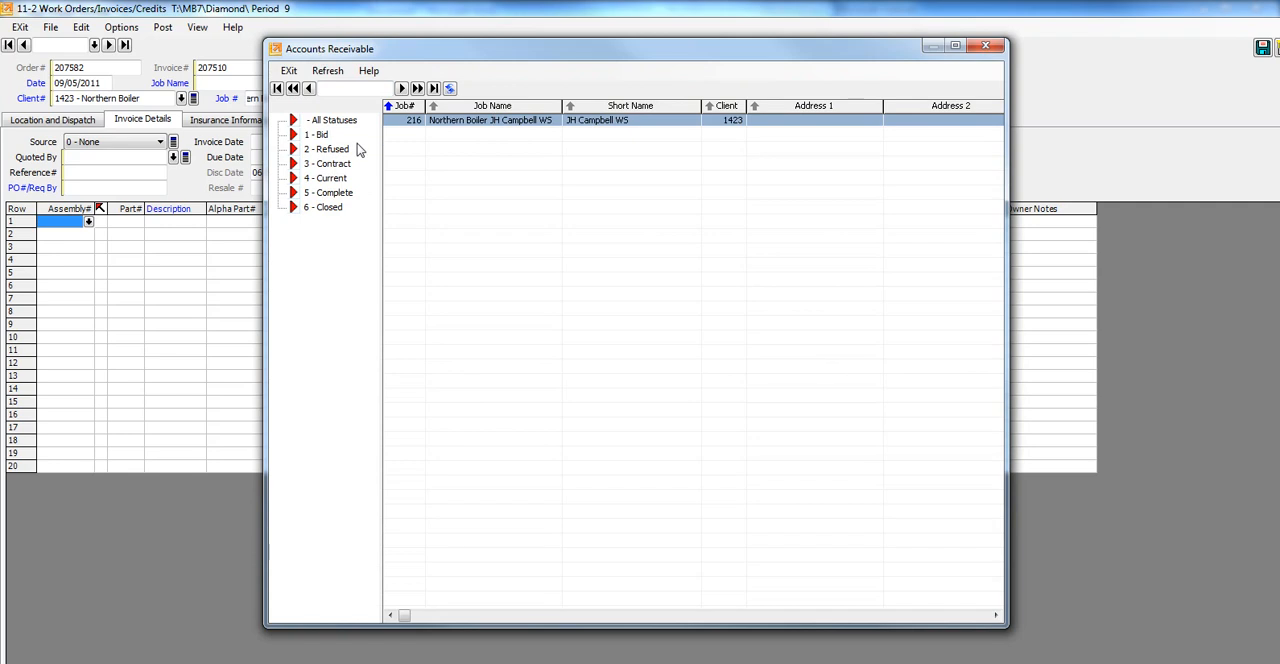
pyautogui.click(343, 122)
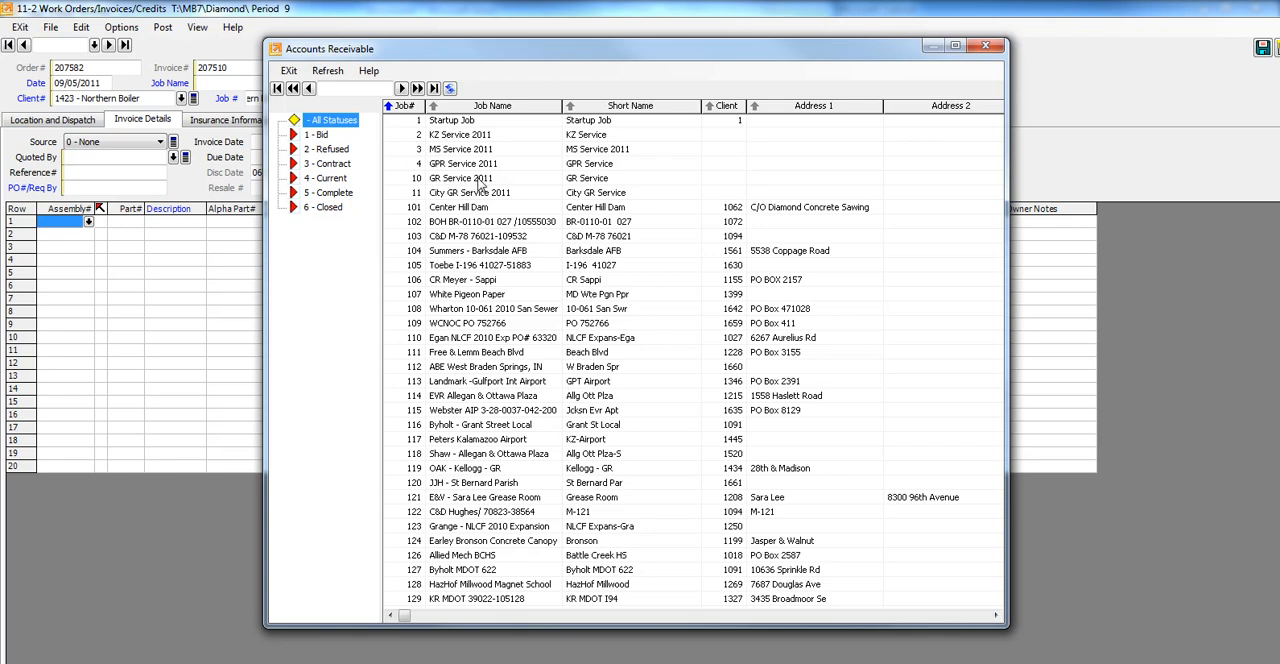
pyautogui.click(367, 89)
pyautogui.write('216')
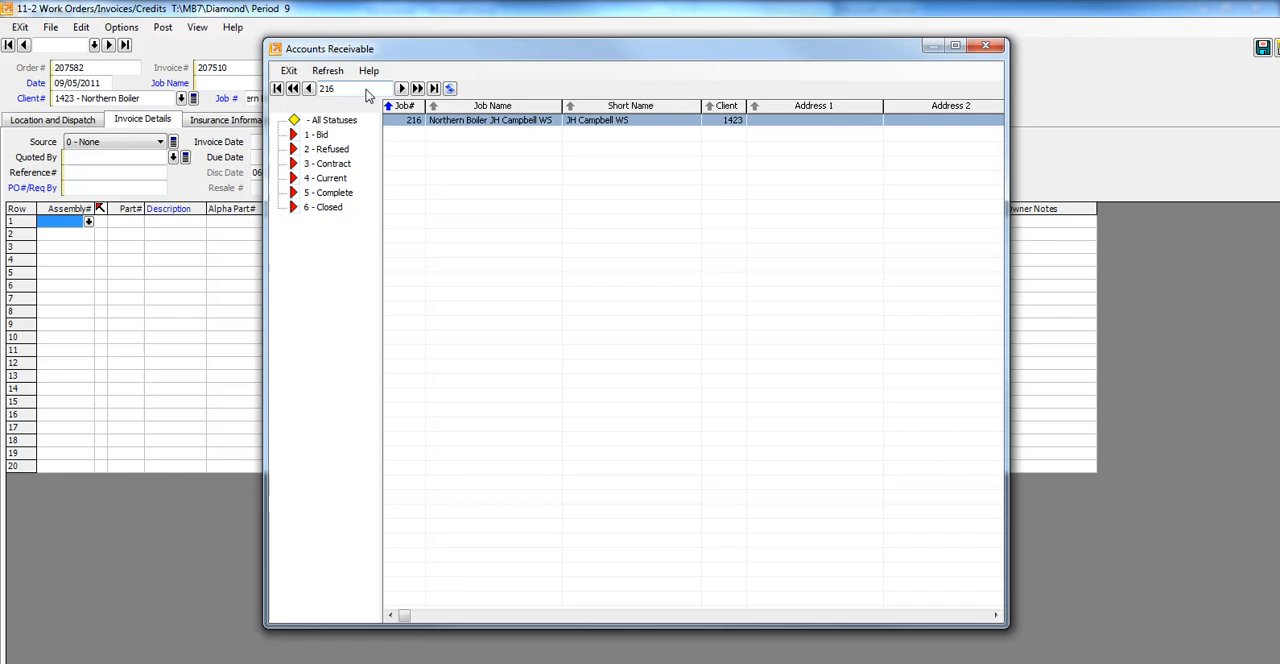
pyautogui.doubleClick(406, 121)
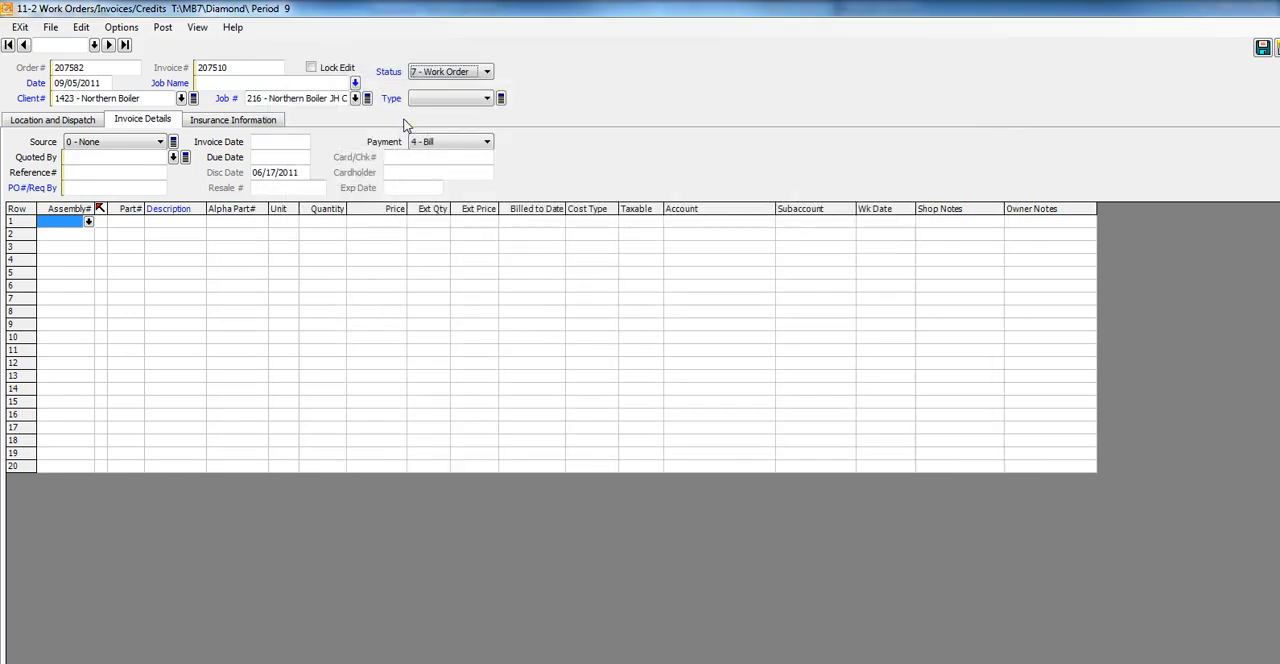